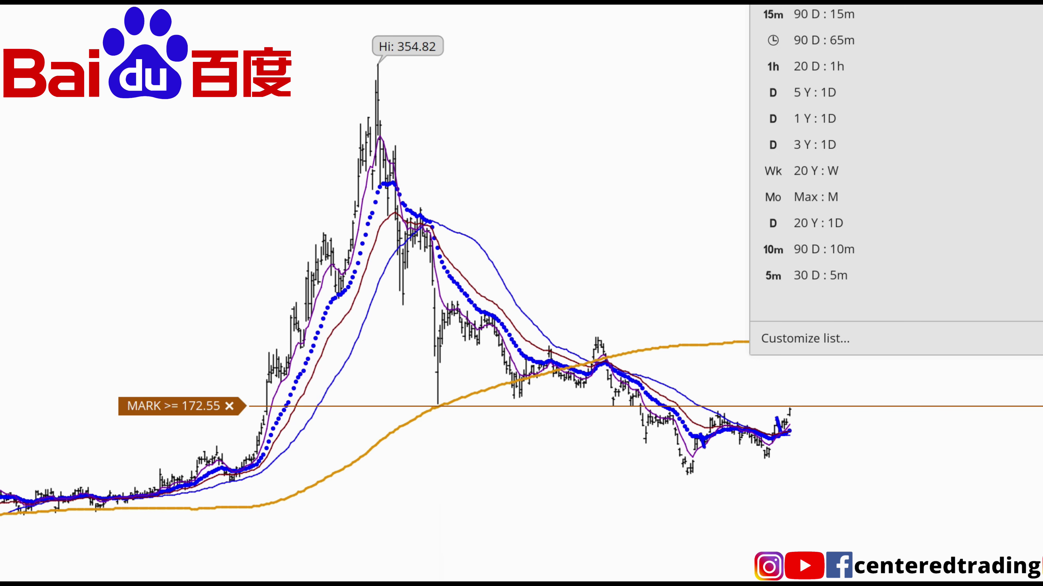
Switch to the 20 Y : W chart and draw a Fibonacci extension from the earlier swing high through the swing low to the 354.82 high
{"action": "left_click", "coordinate": [895, 172]}
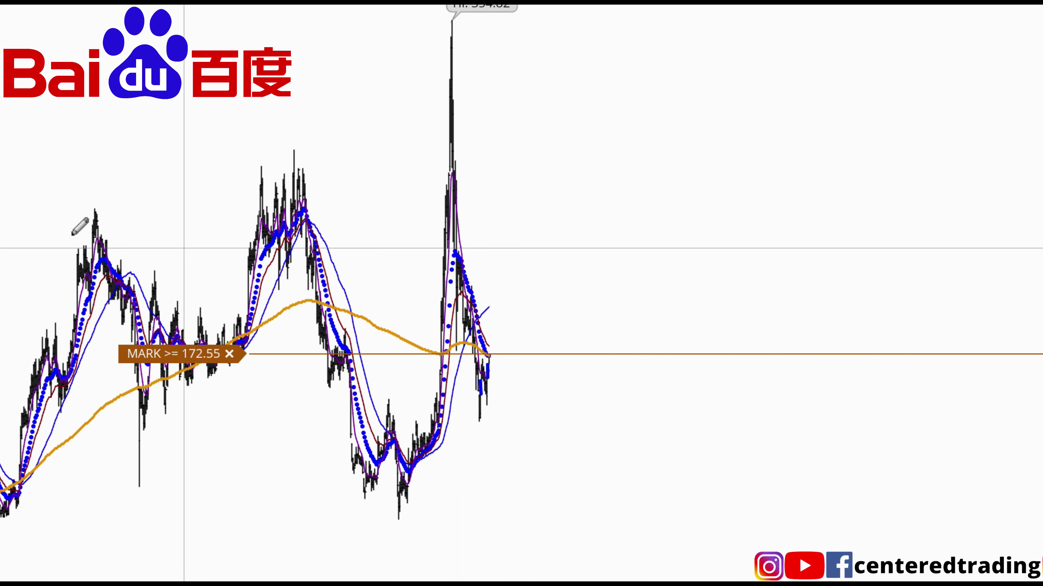
{"action": "mouse_move", "coordinate": [4, 234]}
{"action": "left_mouse_down"}
{"action": "mouse_move", "coordinate": [391, 226]}
{"action": "mouse_move", "coordinate": [652, 199]}
{"action": "left_mouse_up"}
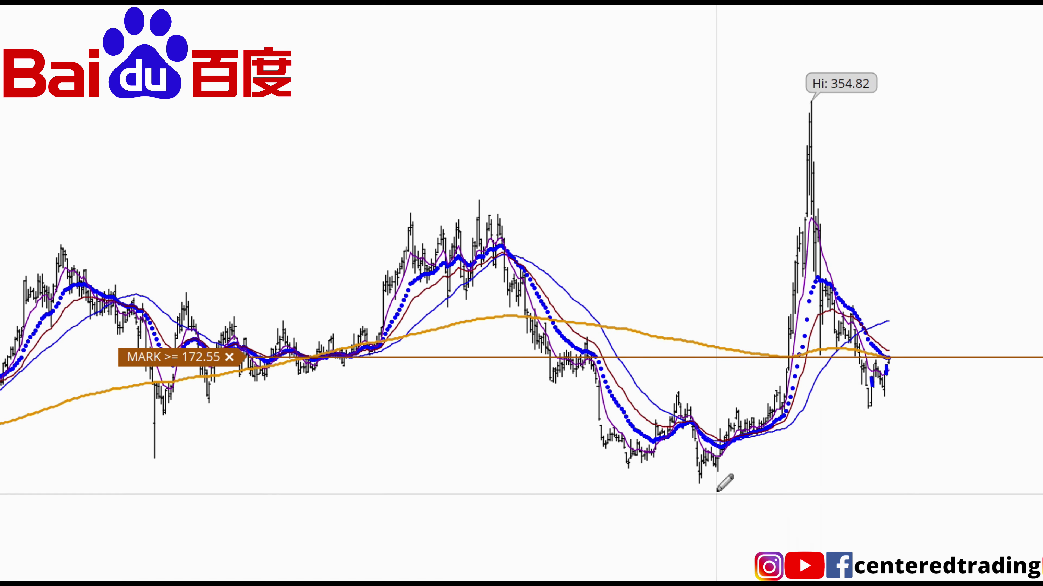
{"action": "middle_click", "coordinate": [591, 60]}
{"action": "left_click", "coordinate": [659, 327]}
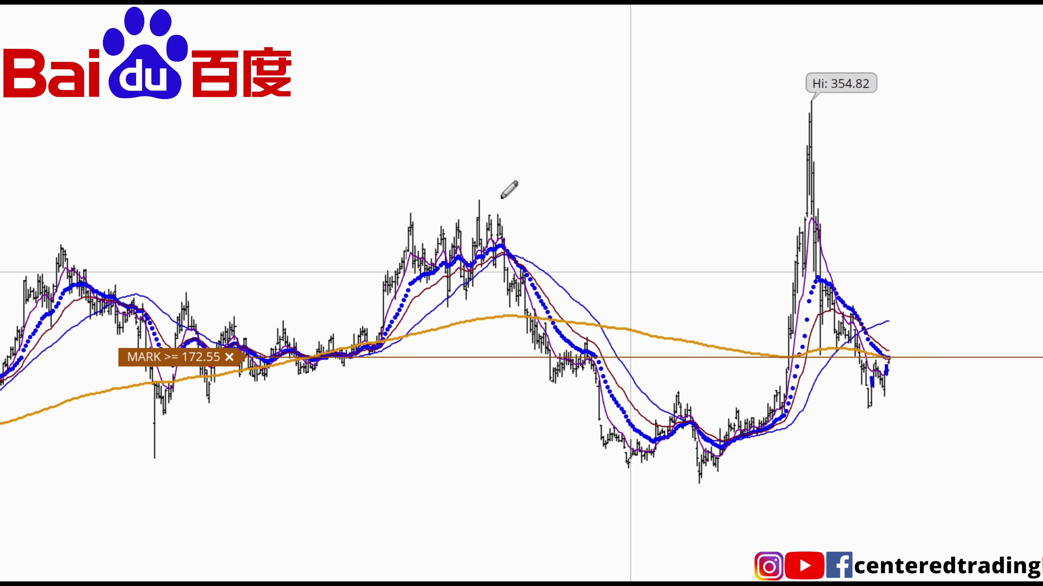
{"action": "left_click", "coordinate": [480, 200]}
{"action": "left_click", "coordinate": [699, 483]}
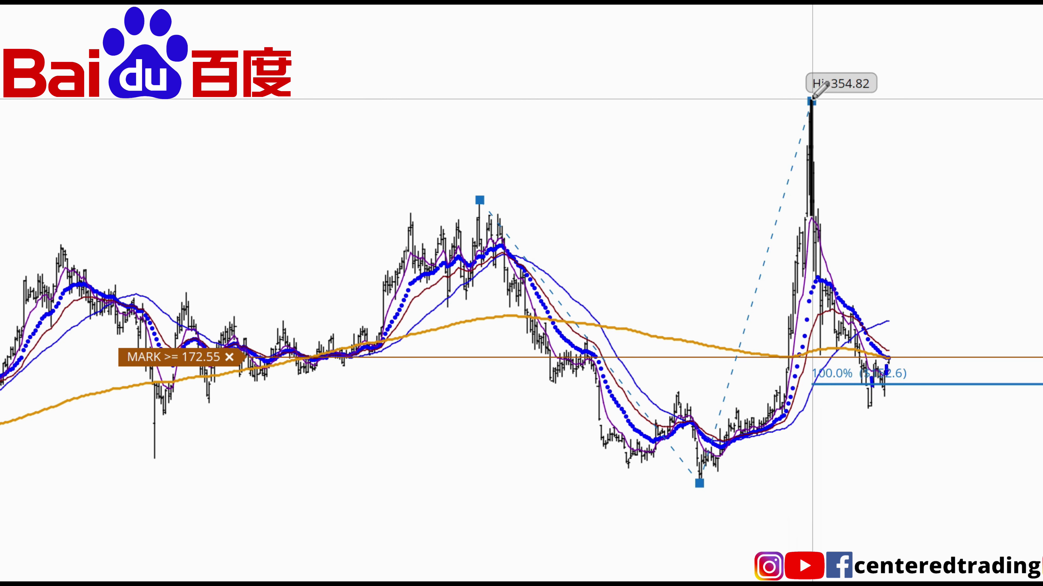
{"action": "left_click", "coordinate": [810, 101]}
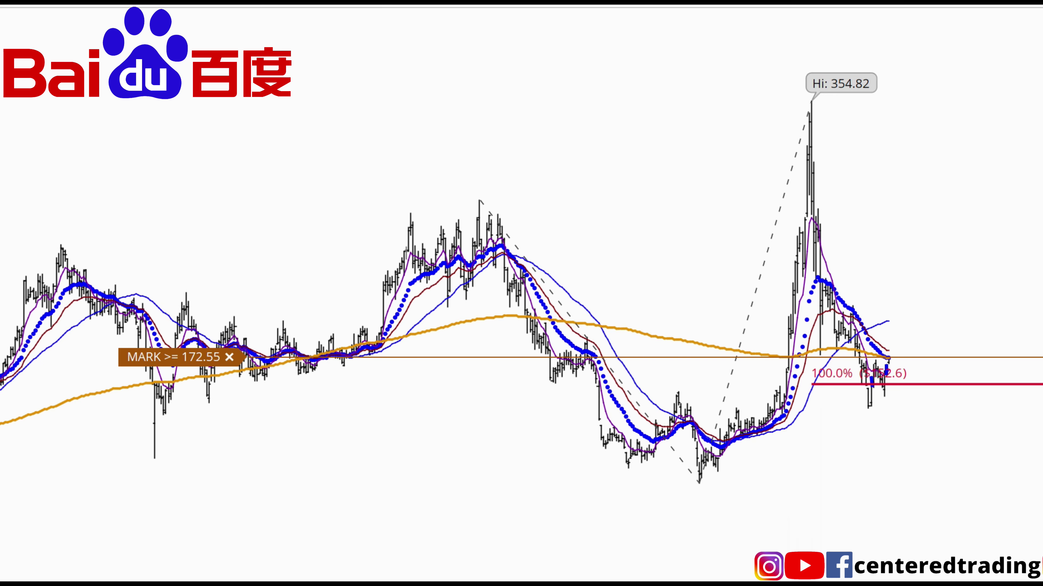
Switch the chart to the 3 Y : 1D timeframe to examine recent price action around the 100% extension level
{"action": "left_click", "coordinate": [874, 5]}
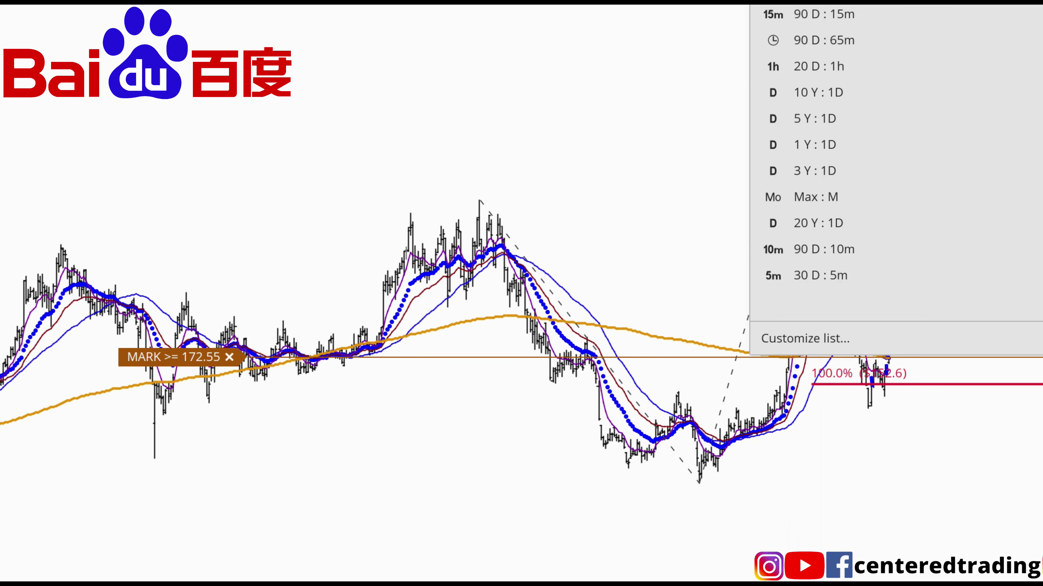
{"action": "left_click", "coordinate": [847, 170]}
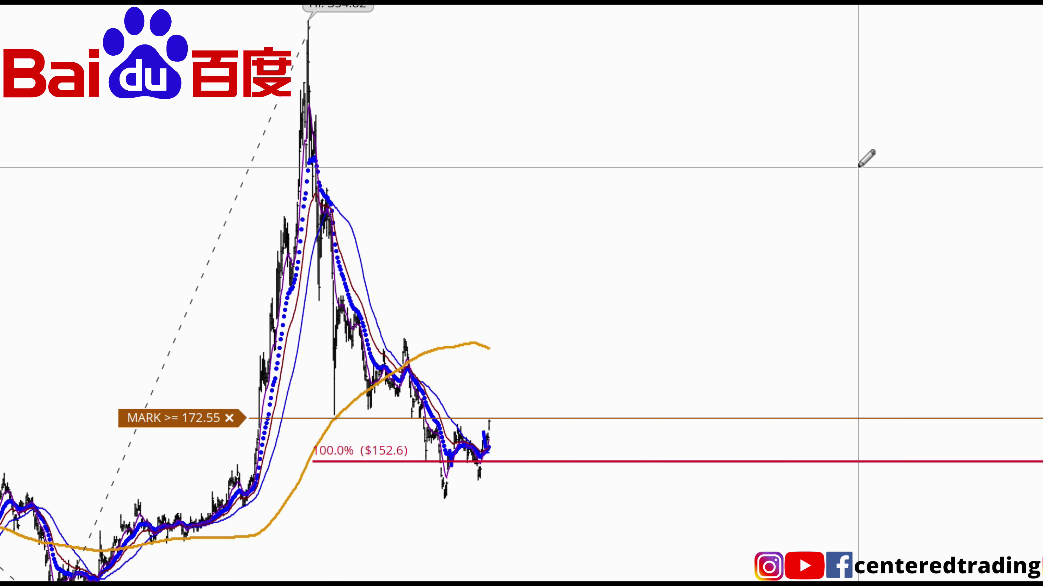
{"action": "left_click_drag", "start_coordinate": [116, 265], "coordinate": [724, 273]}
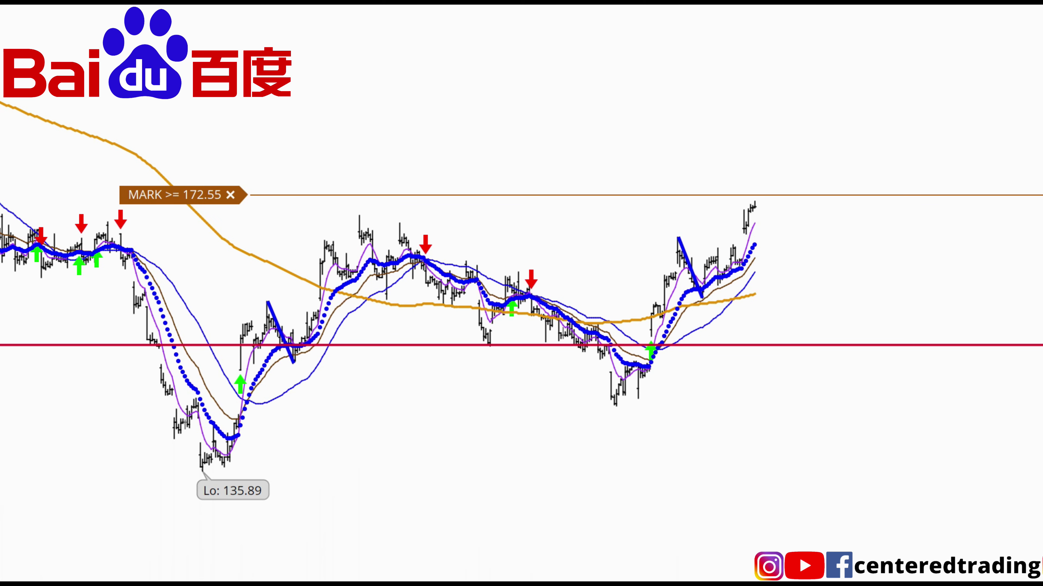
Draw a Fibonacci extension from the most recent blue trendline's upper end through its lower end to the latest high
{"action": "left_click", "coordinate": [687, 248]}
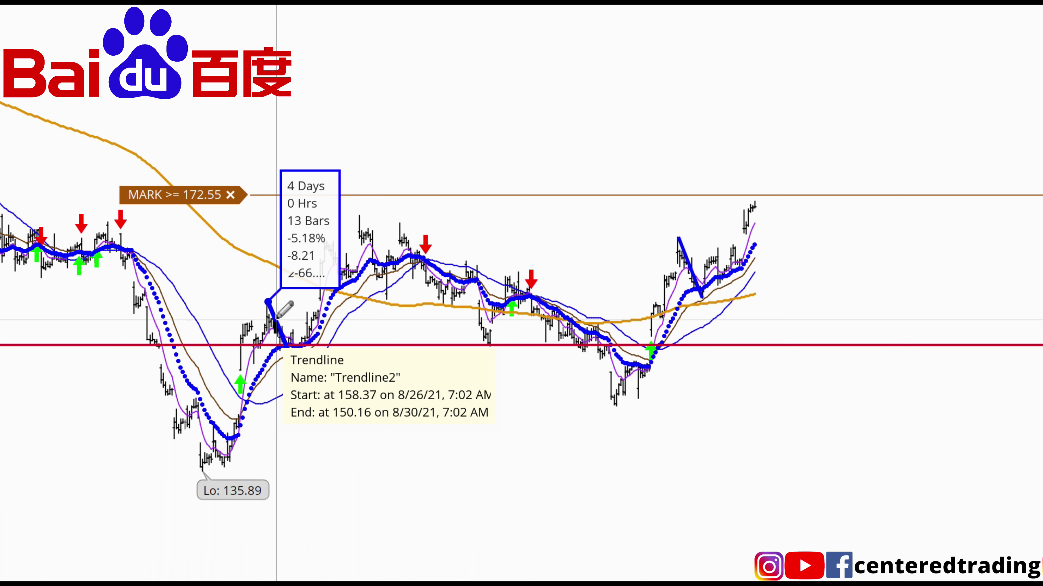
{"action": "middle_click", "coordinate": [721, 65]}
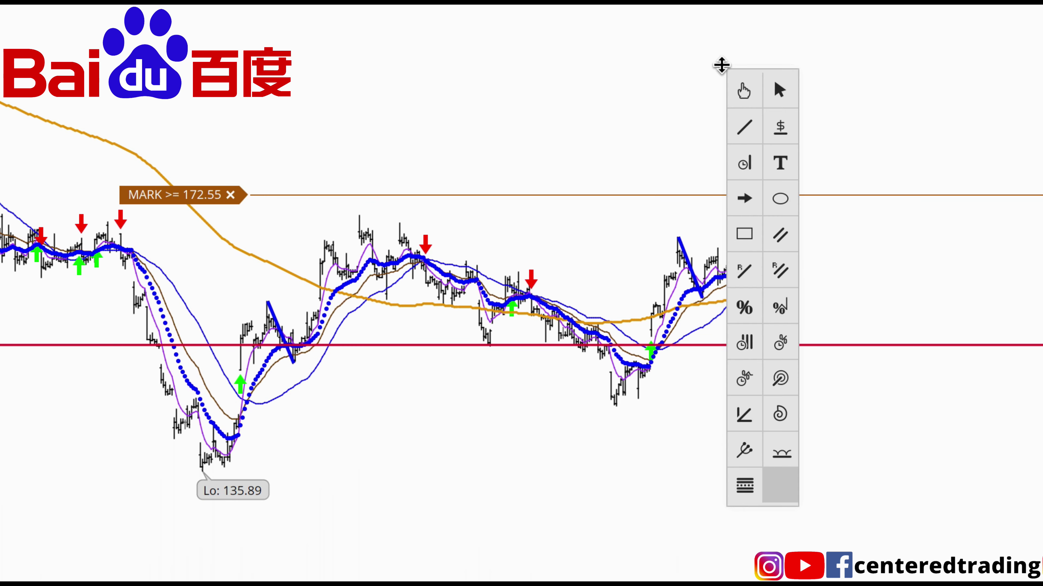
{"action": "left_click", "coordinate": [783, 303]}
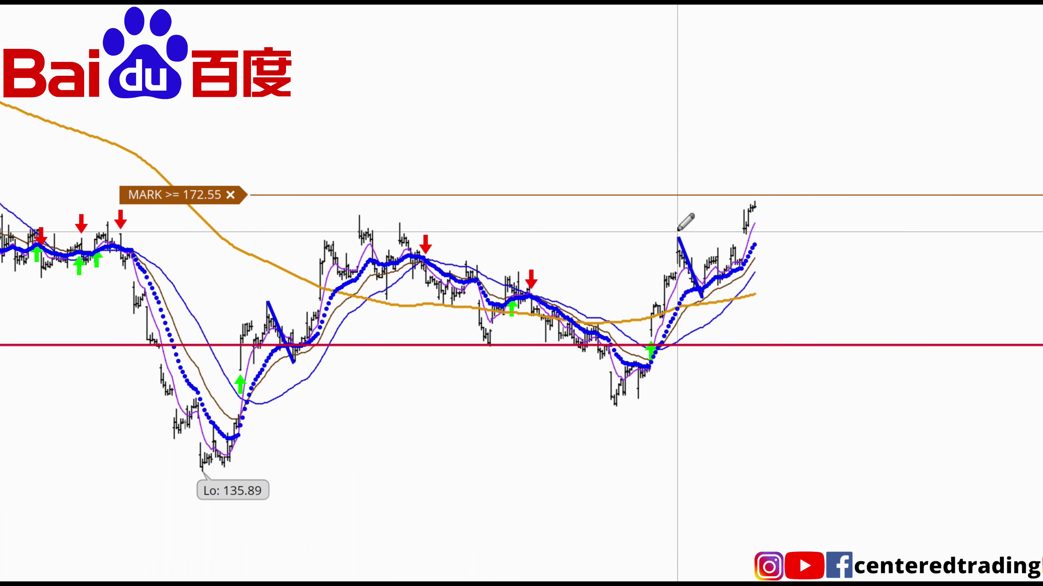
{"action": "left_click", "coordinate": [703, 303]}
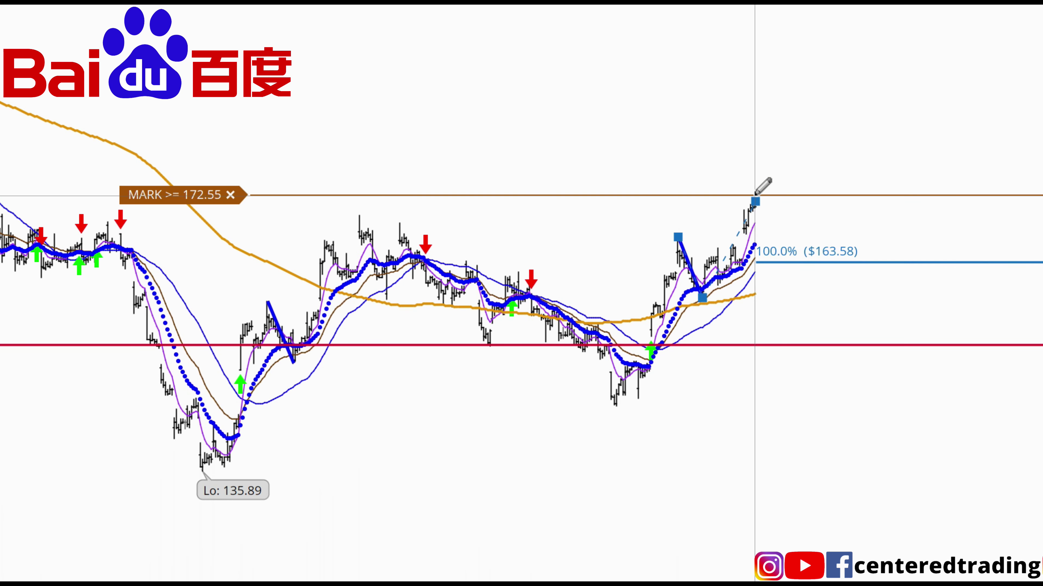
{"action": "left_click", "coordinate": [755, 193]}
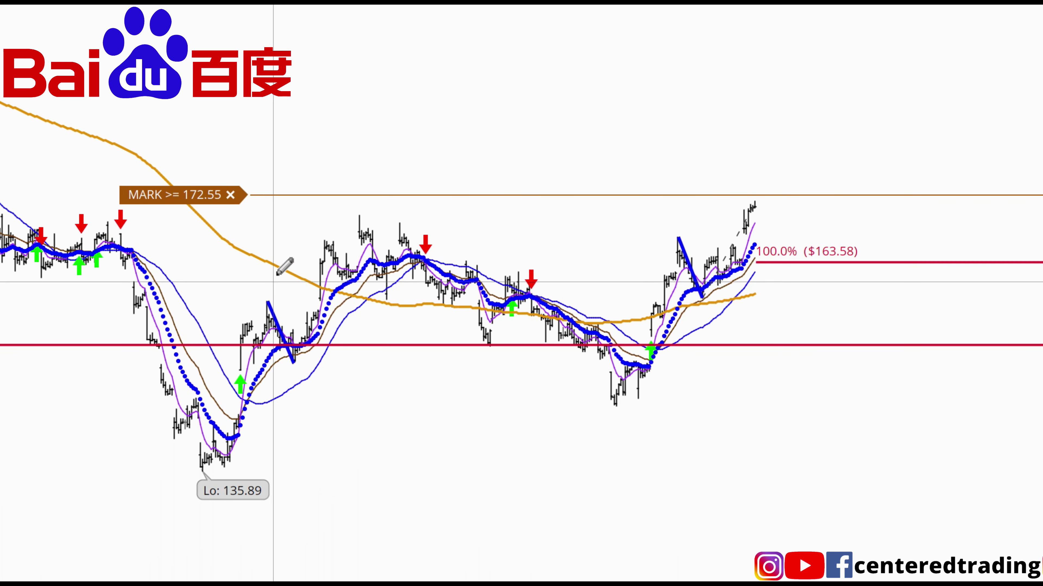
Draw a second Fibonacci extension from the earlier blue trendline's upper end through its lower end to the latest high
{"action": "left_click", "coordinate": [267, 302]}
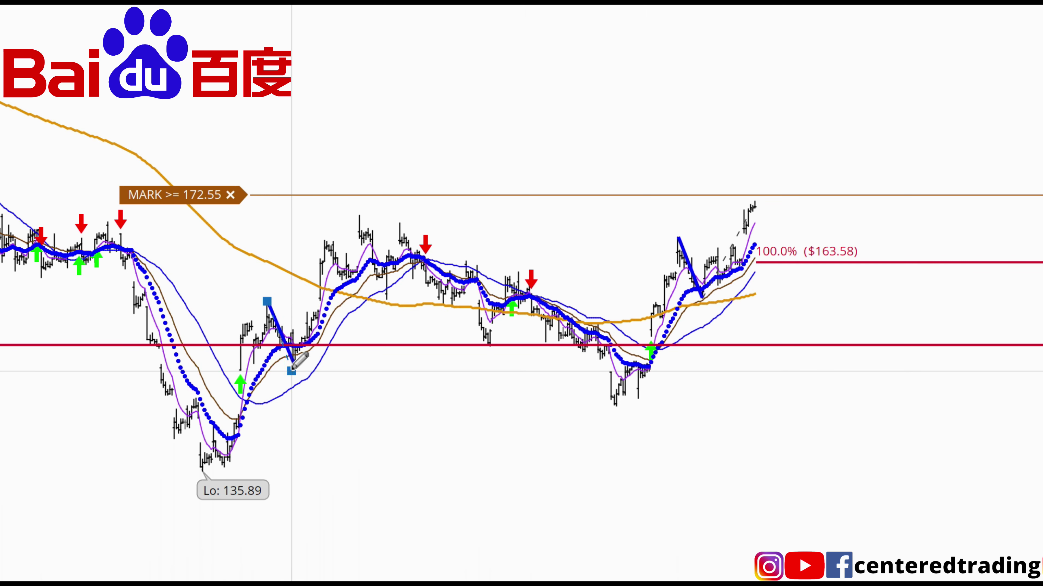
{"action": "left_click", "coordinate": [293, 363]}
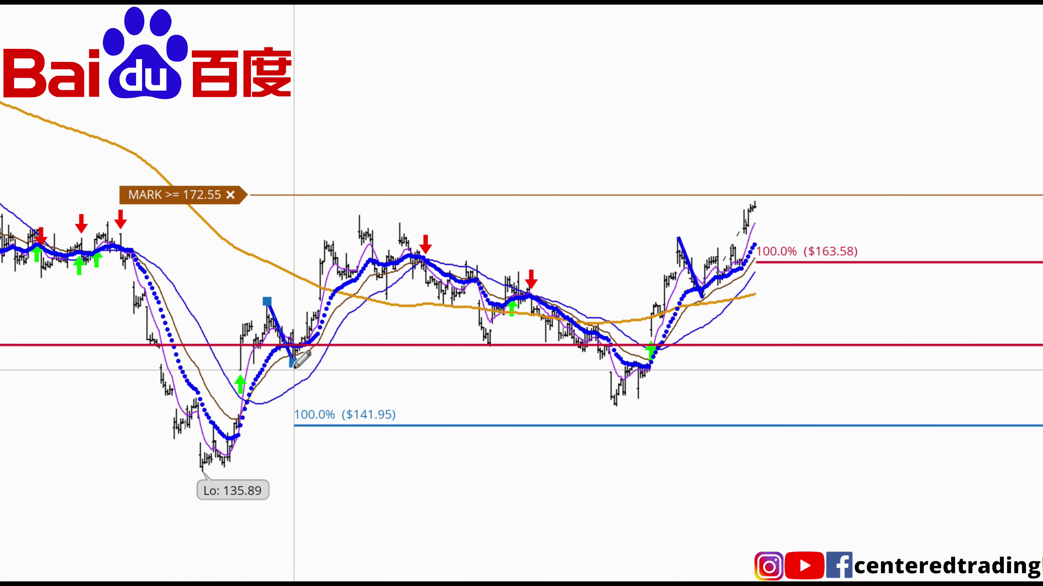
{"action": "left_click", "coordinate": [757, 193]}
Draw a Fibonacci retracement from the low at the recent blue trendline's lower end up to the latest high
{"action": "left_click_drag", "start_coordinate": [458, 47], "coordinate": [977, 532]}
{"action": "middle_click", "coordinate": [920, 79]}
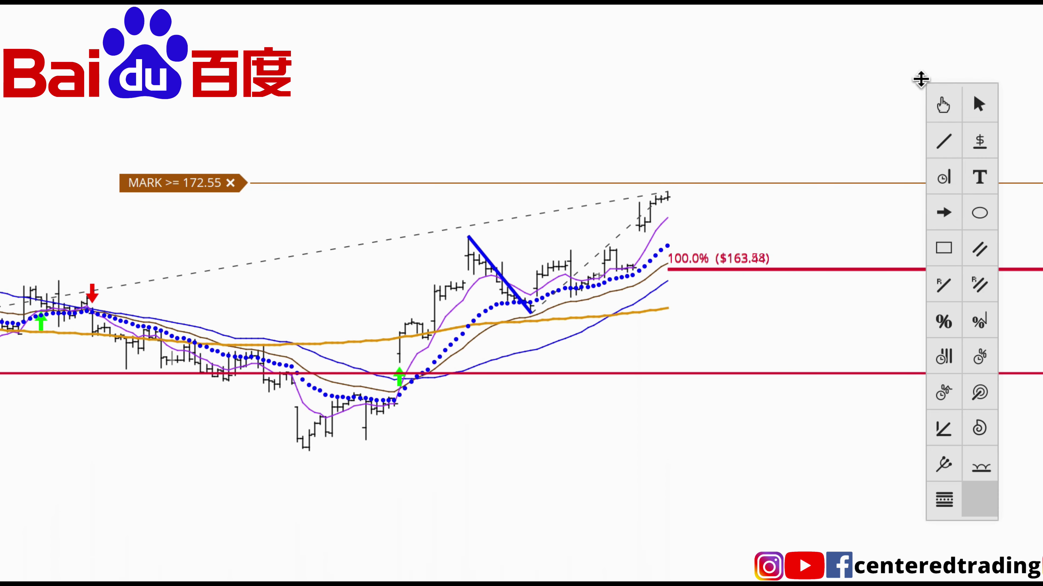
{"action": "left_click", "coordinate": [948, 329]}
{"action": "left_click", "coordinate": [531, 314]}
{"action": "left_click", "coordinate": [582, 281]}
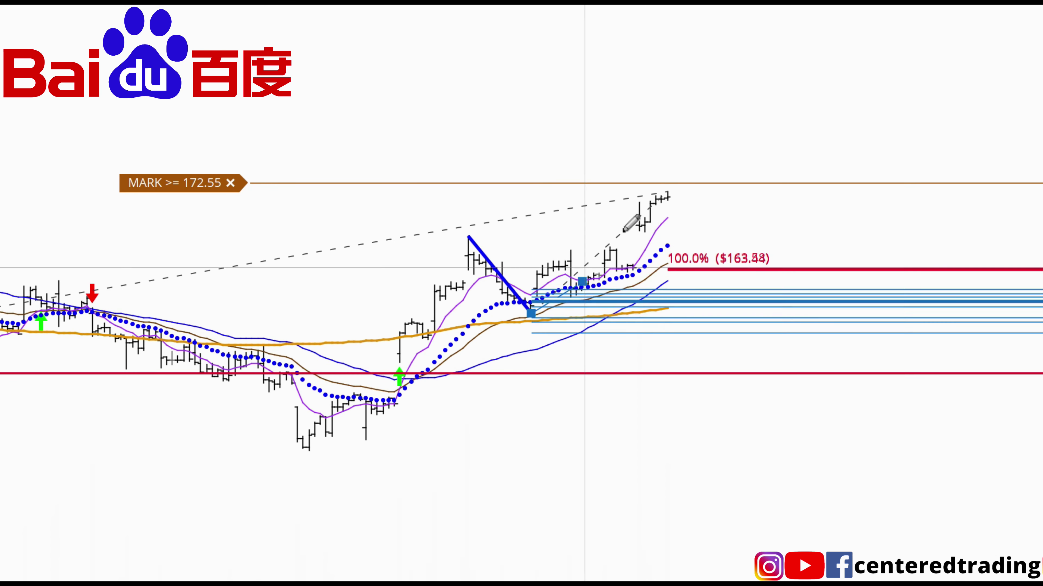
{"action": "left_click", "coordinate": [667, 184]}
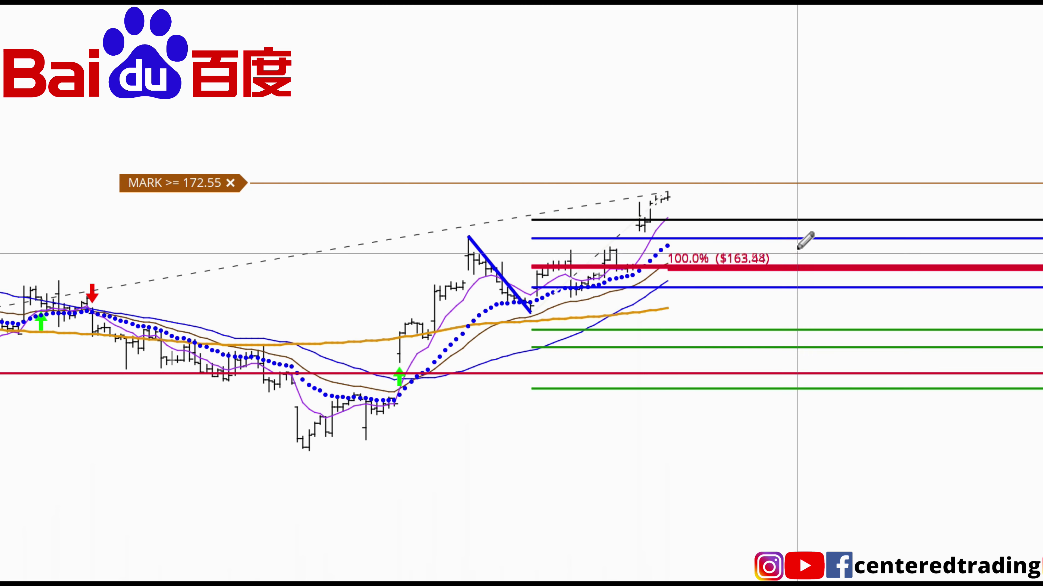
Remove the retracement's black, blue and green levels, keeping only the thick red level beside the 100% extensions
{"action": "middle_click", "coordinate": [797, 288]}
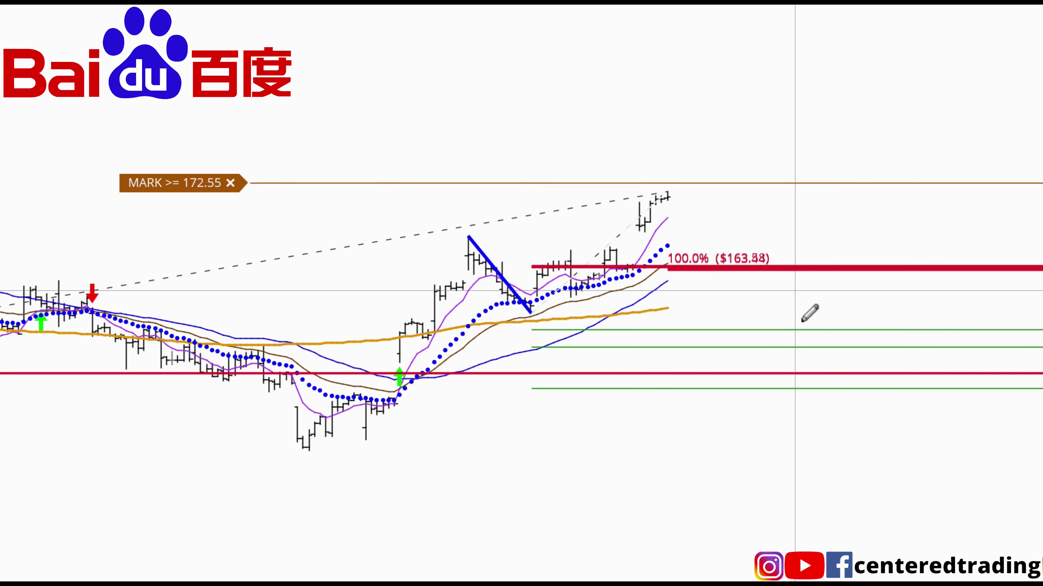
{"action": "middle_click", "coordinate": [802, 329]}
{"action": "middle_click", "coordinate": [805, 347]}
{"action": "middle_click", "coordinate": [804, 373]}
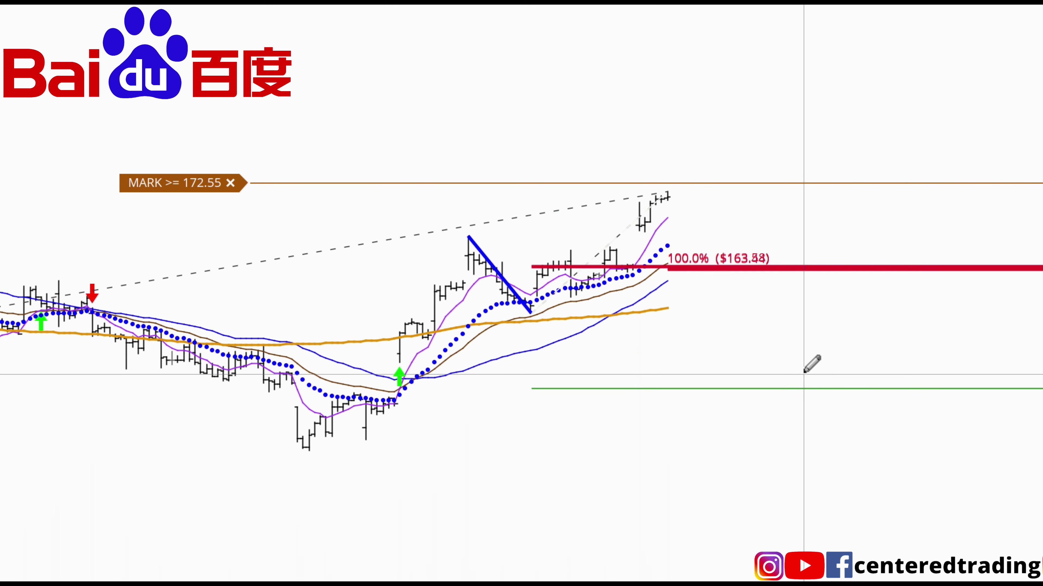
{"action": "middle_click", "coordinate": [800, 388]}
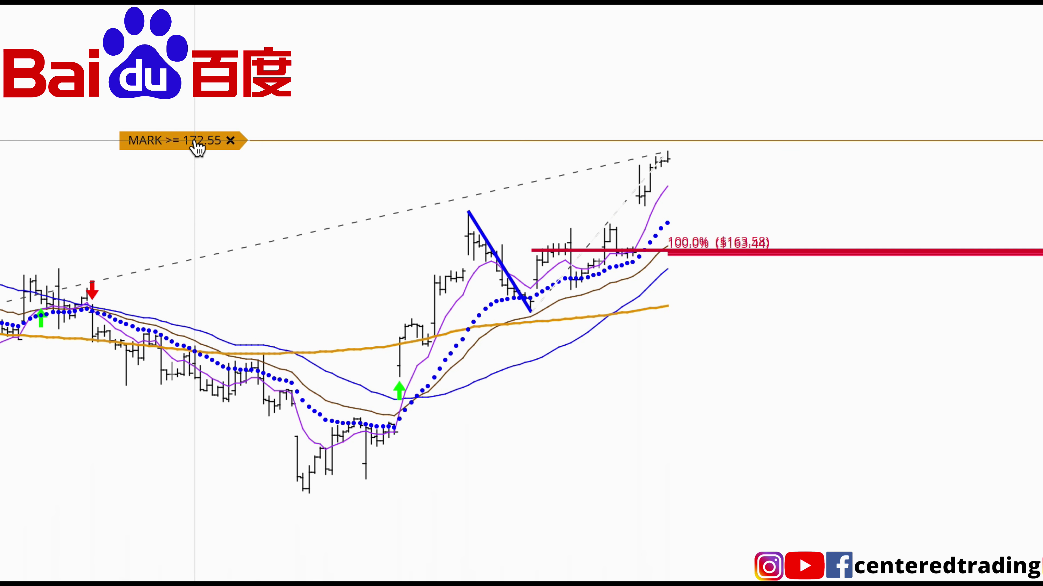
Create a BIDU price alert for MARK at or below 163.61 on the clustered red Fibonacci levels
{"action": "right_click", "coordinate": [747, 253]}
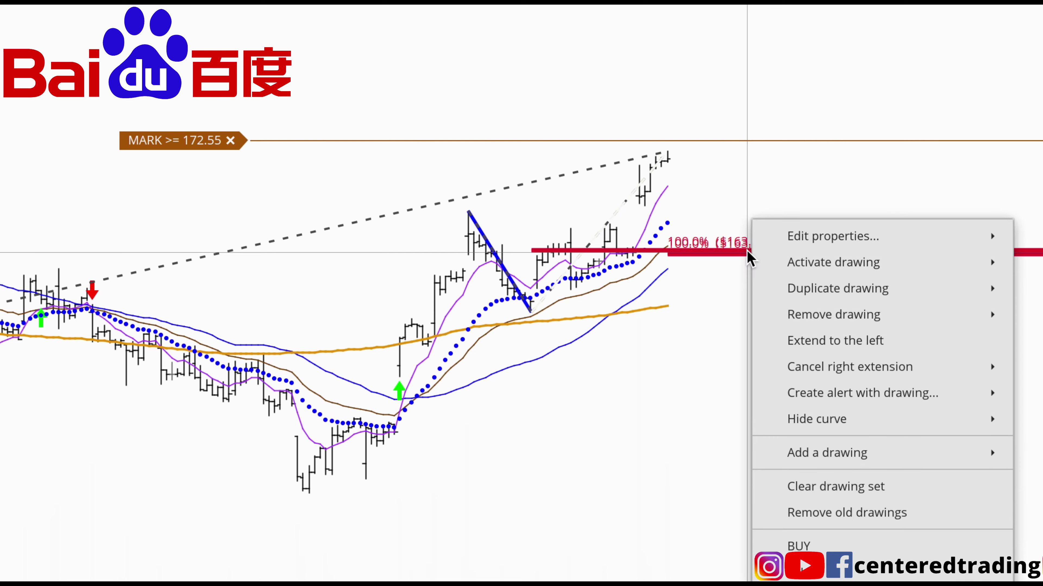
{"action": "left_click", "coordinate": [844, 575]}
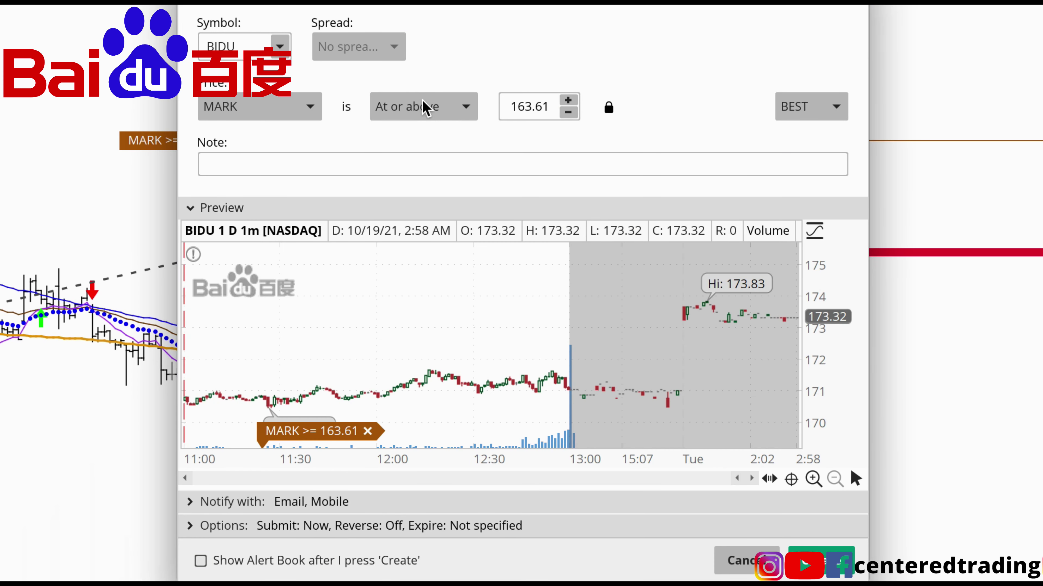
{"action": "left_click", "coordinate": [423, 108]}
{"action": "left_click", "coordinate": [419, 142]}
{"action": "left_click", "coordinate": [815, 559]}
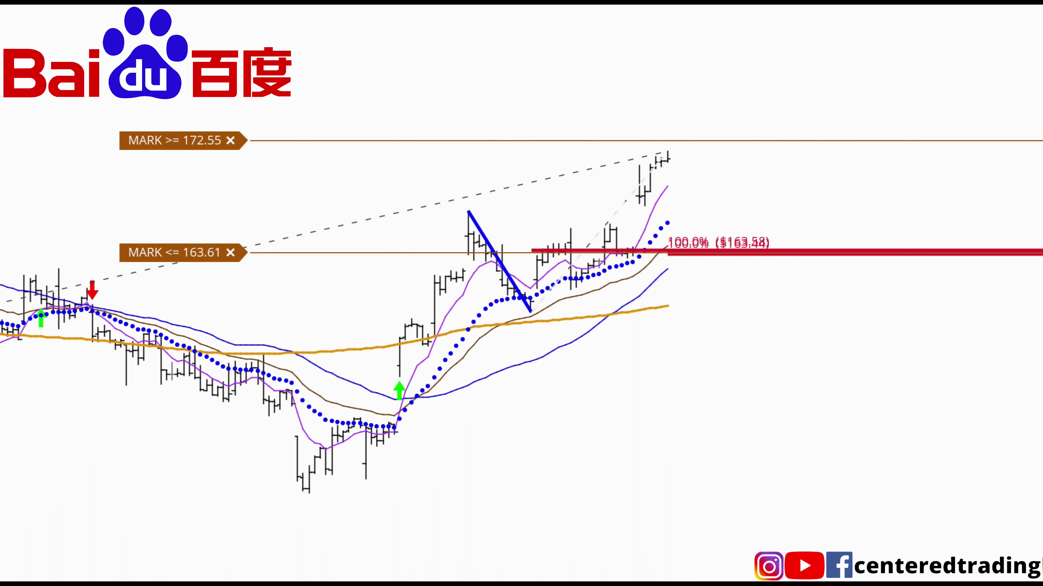
Sketch a projected path with two trendlines: a pullback from the latest price to the red levels and a rebound above the 172.55 alert line
{"action": "scroll", "coordinate": [644, 28], "scroll_direction": "down", "scroll_amount": 5}
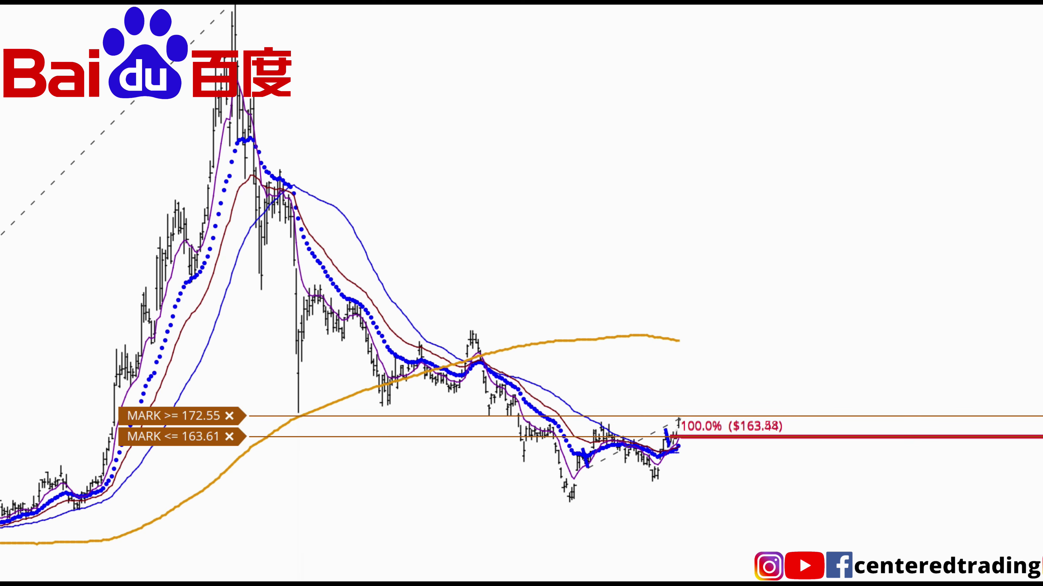
{"action": "middle_click", "coordinate": [938, 38]}
{"action": "left_click", "coordinate": [959, 100]}
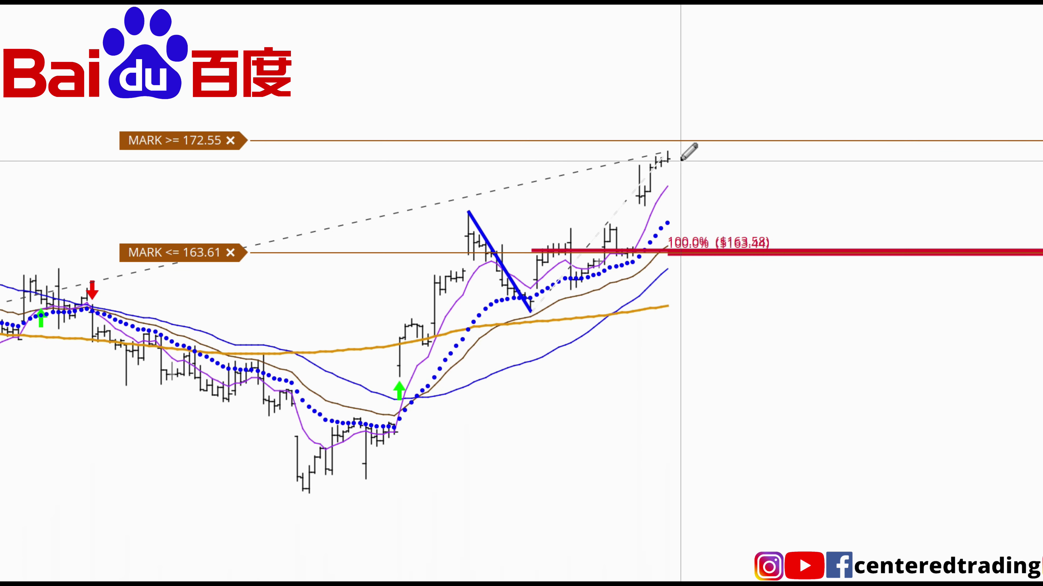
{"action": "mouse_move", "coordinate": [680, 161]}
{"action": "left_mouse_down"}
{"action": "mouse_move", "coordinate": [729, 261]}
{"action": "mouse_move", "coordinate": [740, 256]}
{"action": "mouse_move", "coordinate": [727, 242]}
{"action": "mouse_move", "coordinate": [851, 42]}
{"action": "mouse_move", "coordinate": [838, 51]}
{"action": "left_mouse_up"}
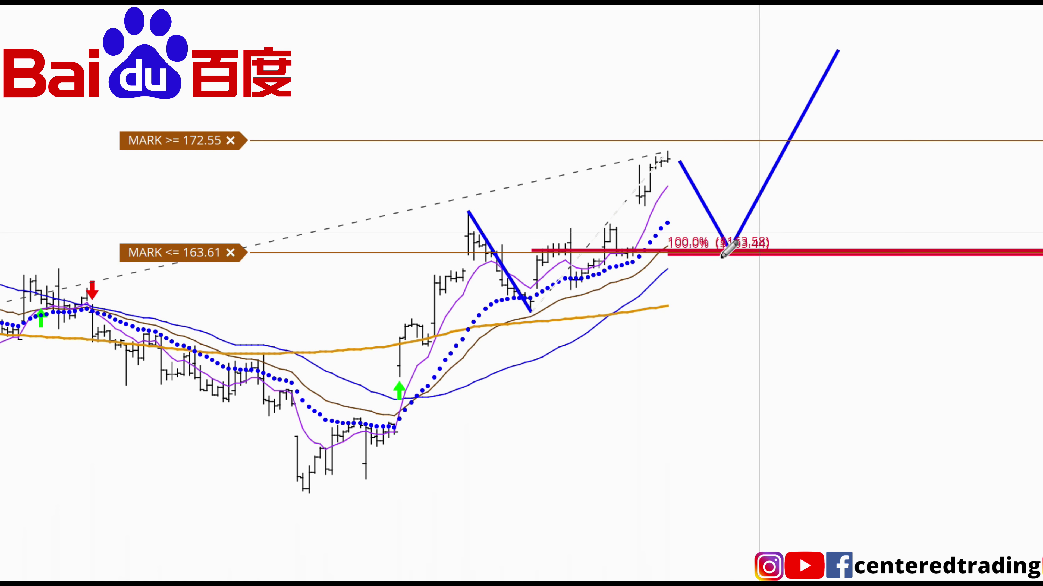
{"action": "mouse_move", "coordinate": [705, 259]}
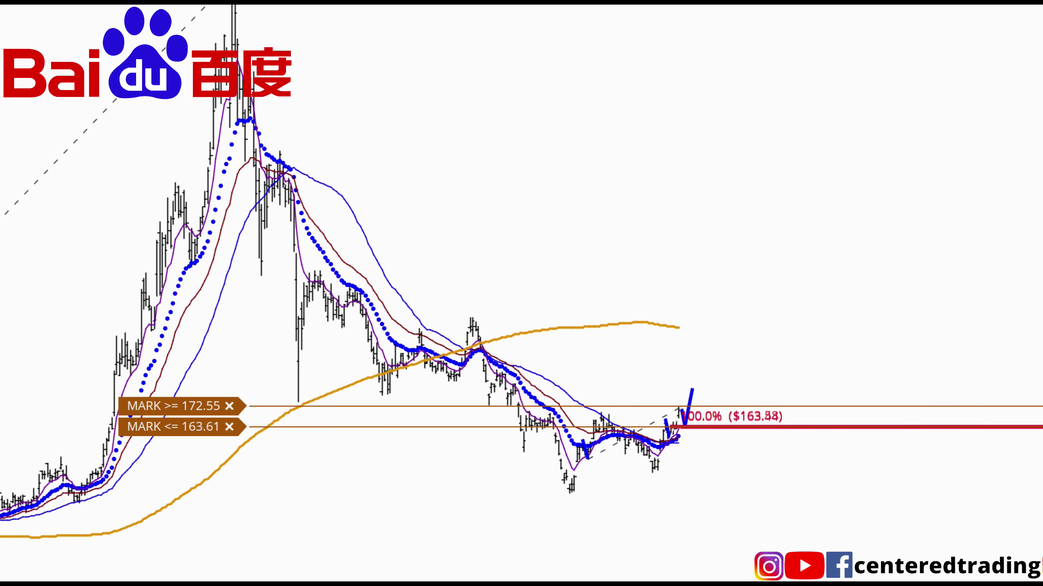
Examine the daily chart from the low at 82 through the 354.82 high to the projected rebound
{"action": "right_click", "coordinate": [659, 53]}
{"action": "left_click", "coordinate": [716, 71]}
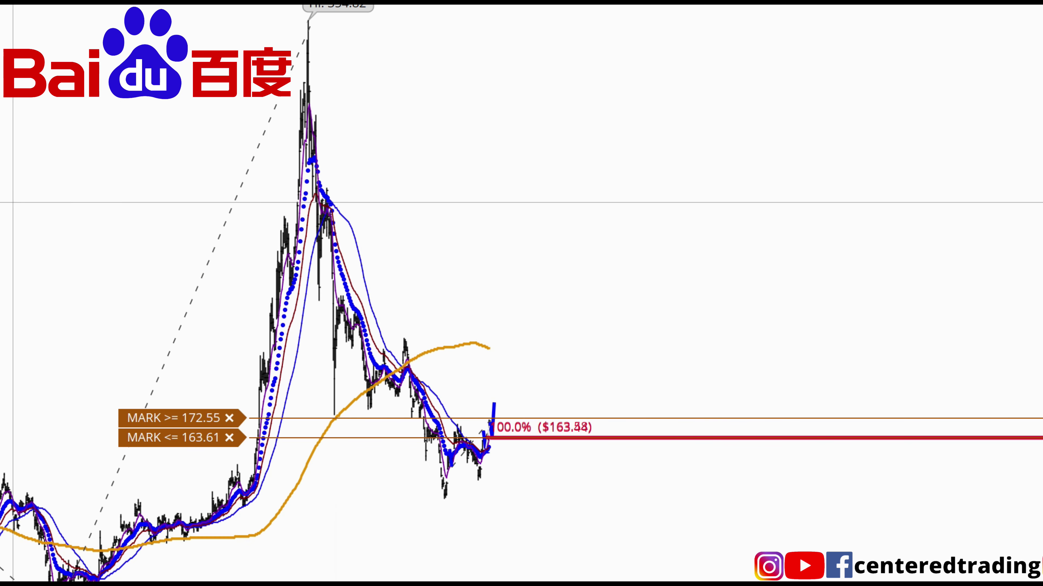
{"action": "left_click_drag", "start_coordinate": [8, 197], "coordinate": [751, 240]}
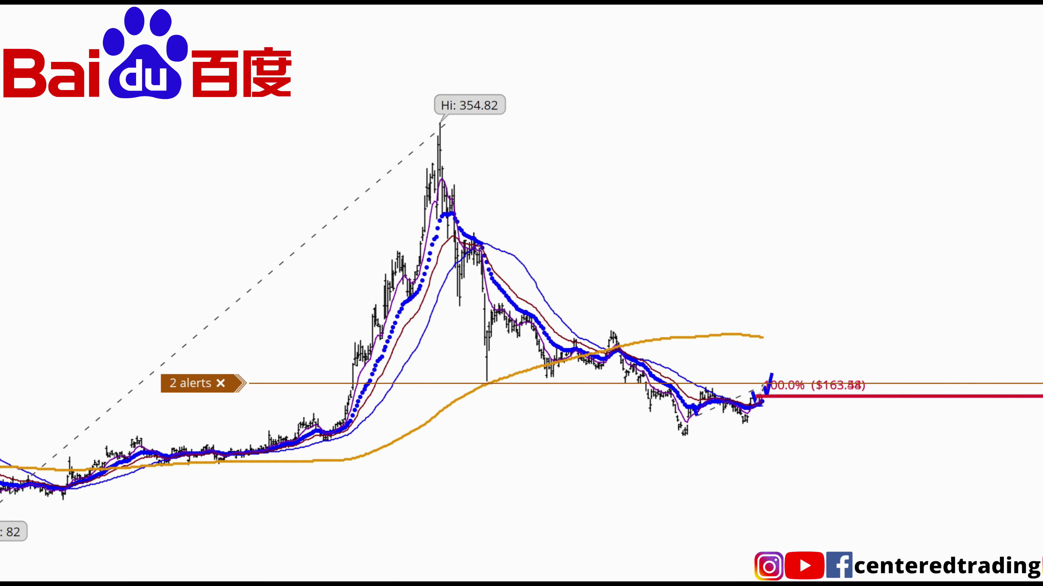
{"action": "scroll", "coordinate": [521, 317], "scroll_direction": "left", "scroll_amount": 5}
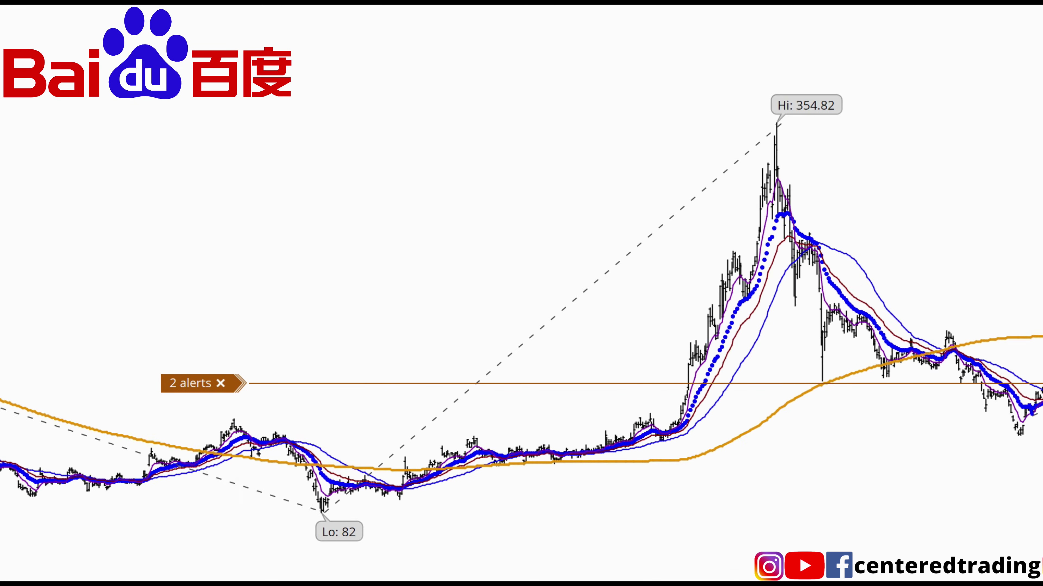
{"action": "scroll", "coordinate": [521, 317], "scroll_direction": "right", "scroll_amount": 5}
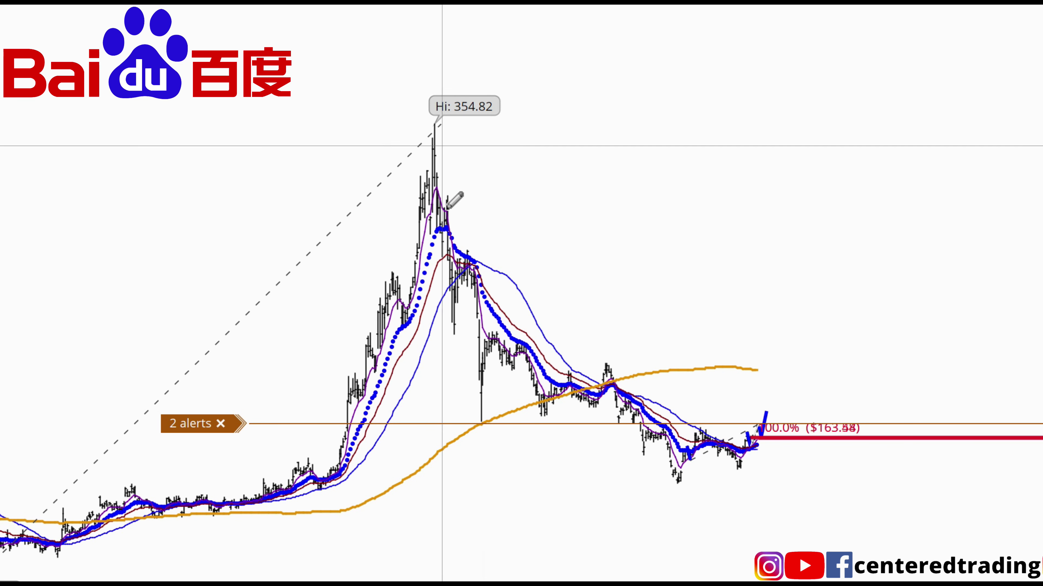
{"action": "mouse_move", "coordinate": [437, 128]}
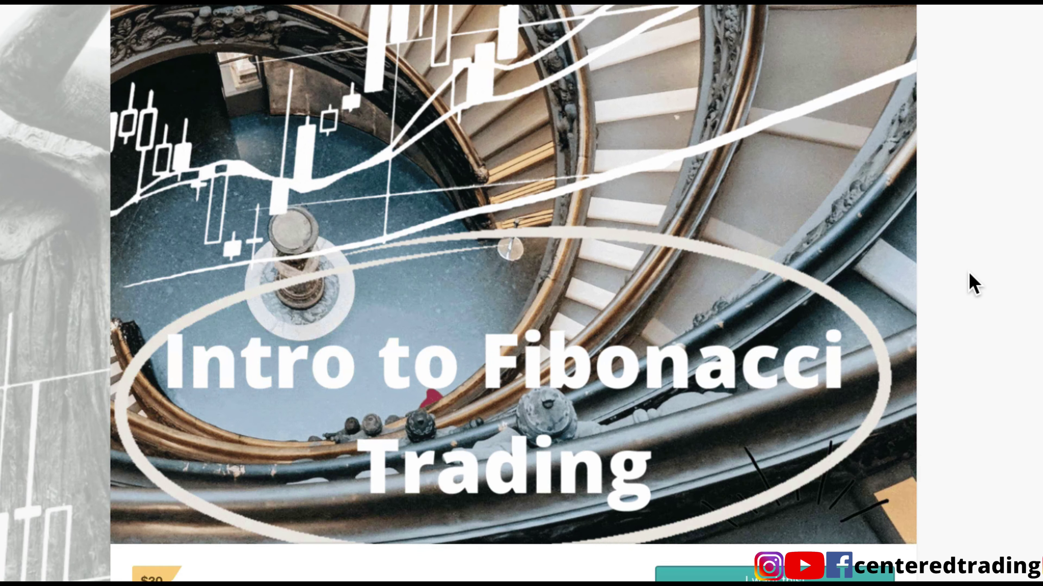
Look over the Introduction to Fibonacci Trading course page and the video sections of the Centered Trading YouTube channel
{"action": "scroll", "coordinate": [973, 283], "scroll_direction": "down", "scroll_amount": 3}
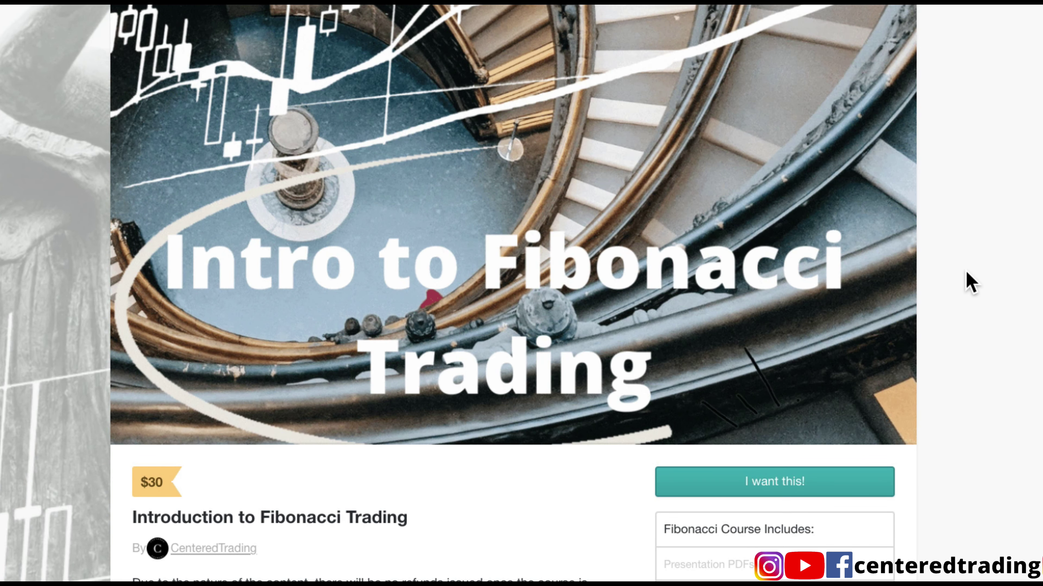
{"action": "scroll", "coordinate": [971, 282], "scroll_direction": "down", "scroll_amount": 12}
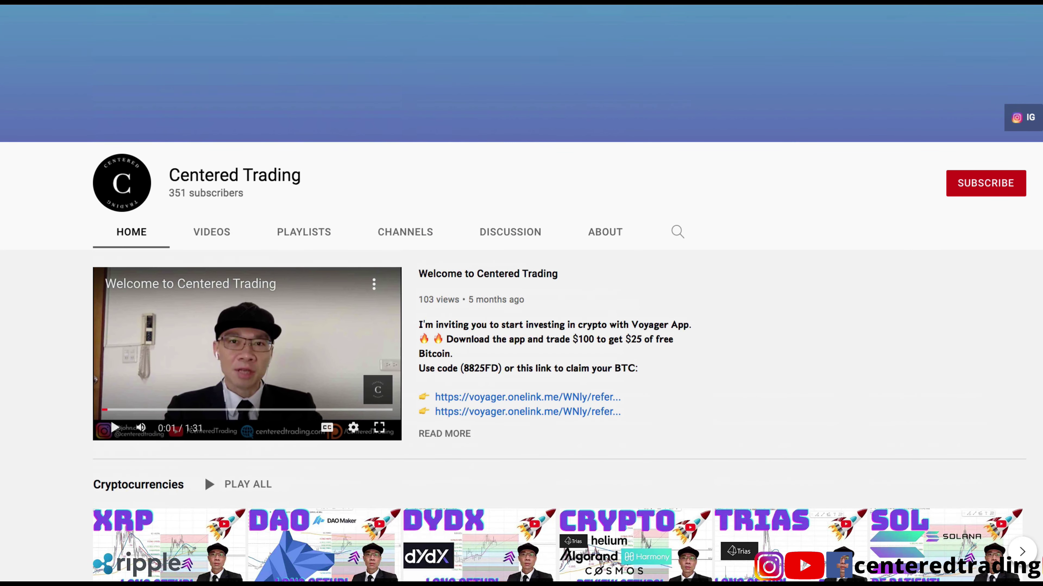
{"action": "scroll", "coordinate": [694, 230], "scroll_direction": "down", "scroll_amount": 5}
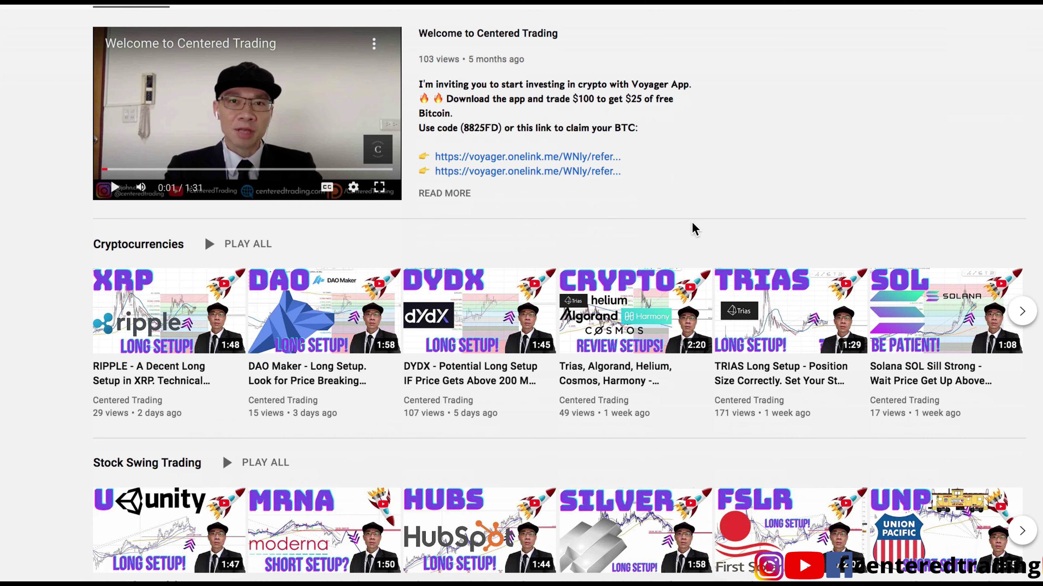
{"action": "scroll", "coordinate": [691, 226], "scroll_direction": "down", "scroll_amount": 6}
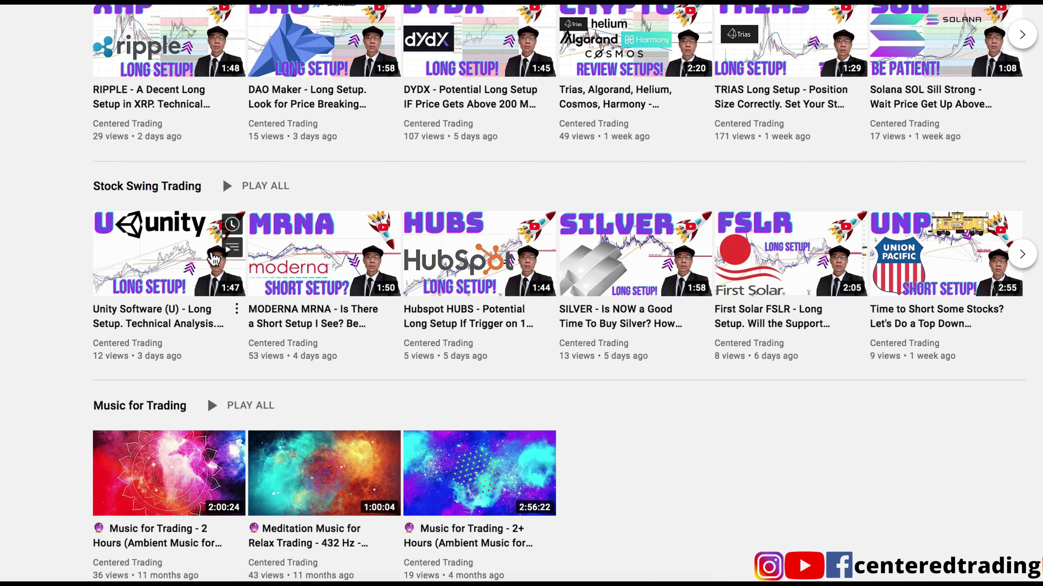
{"action": "scroll", "coordinate": [150, 238], "scroll_direction": "up", "scroll_amount": 11}
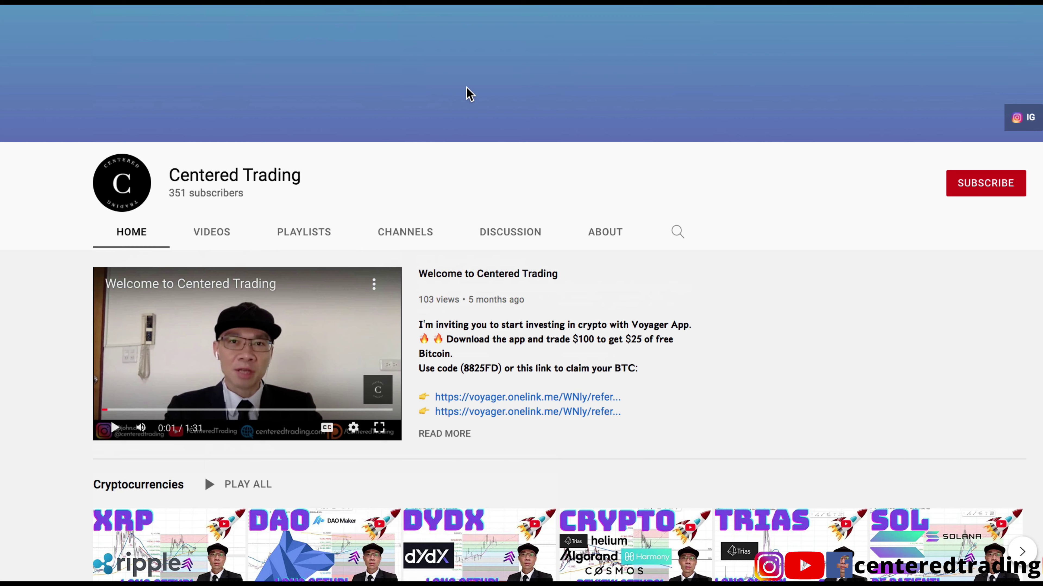